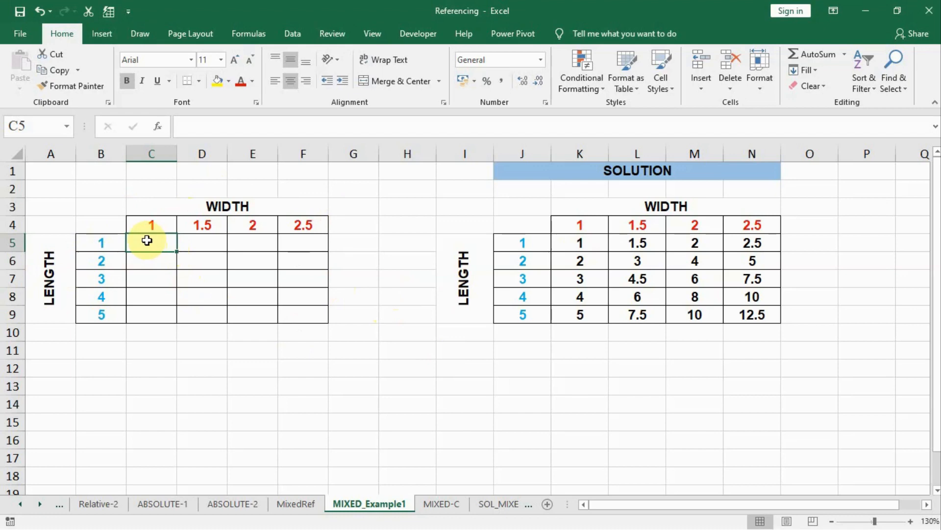
Step: Enter the formula =B5*C4 in cell C5 to multiply the first length by the first width
text(=)
click(103, 240)
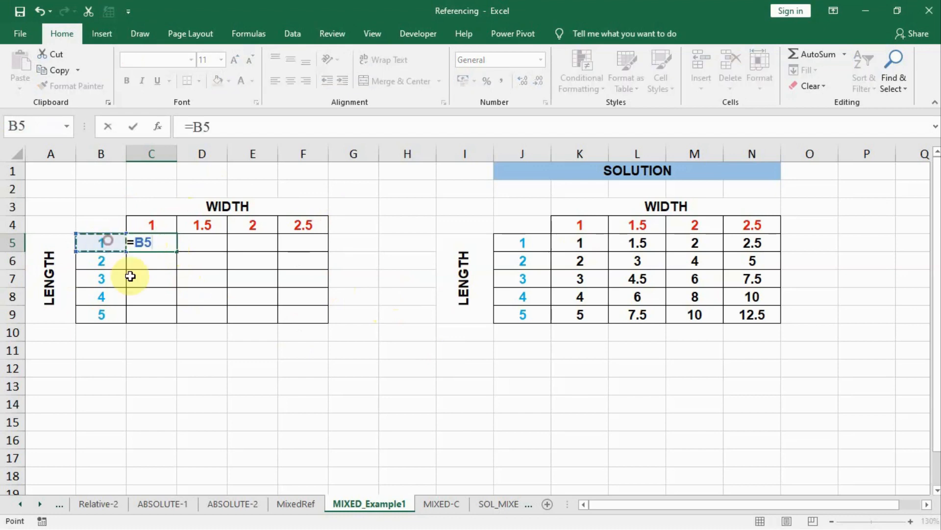
text(*)
click(143, 223)
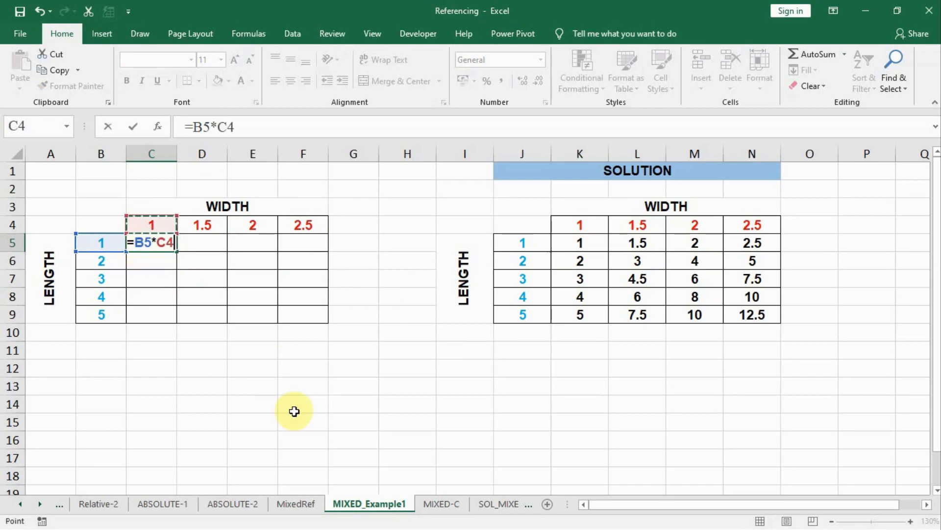
key(Return)
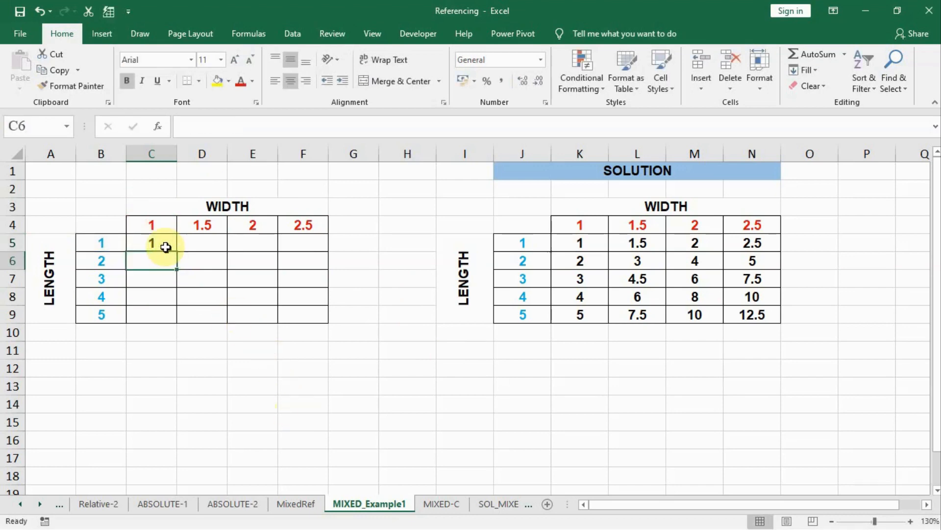
Step: Copy the C5 formula across to F5 and check the copied formulas in E5 and F5
click(166, 247)
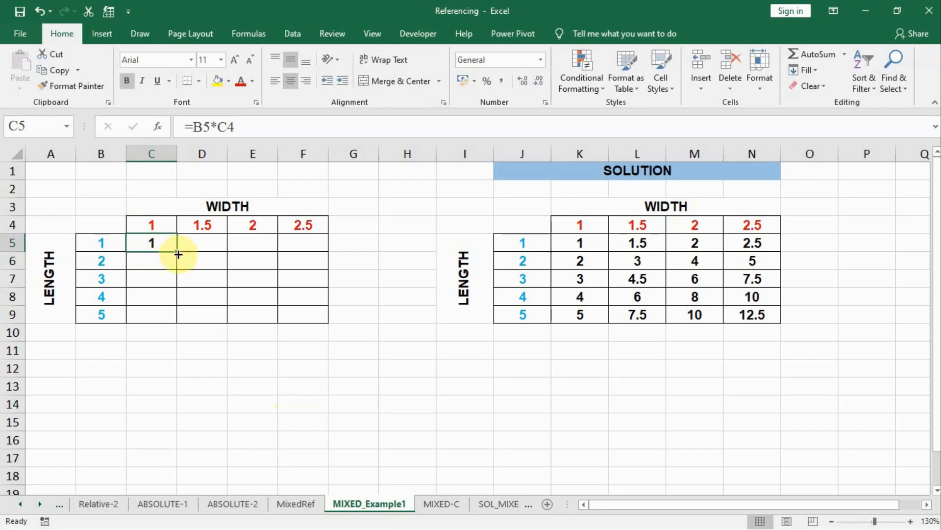
drag(178, 254, 308, 245)
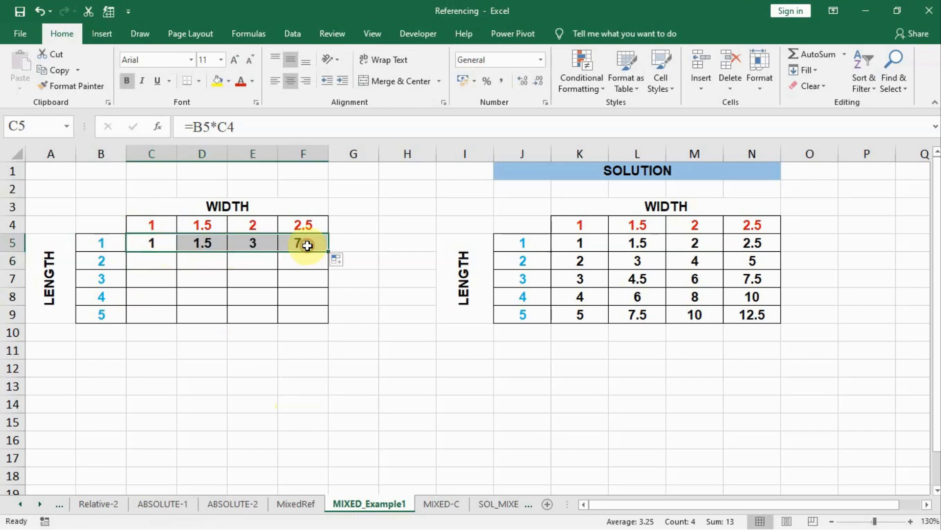
click(252, 246)
click(303, 244)
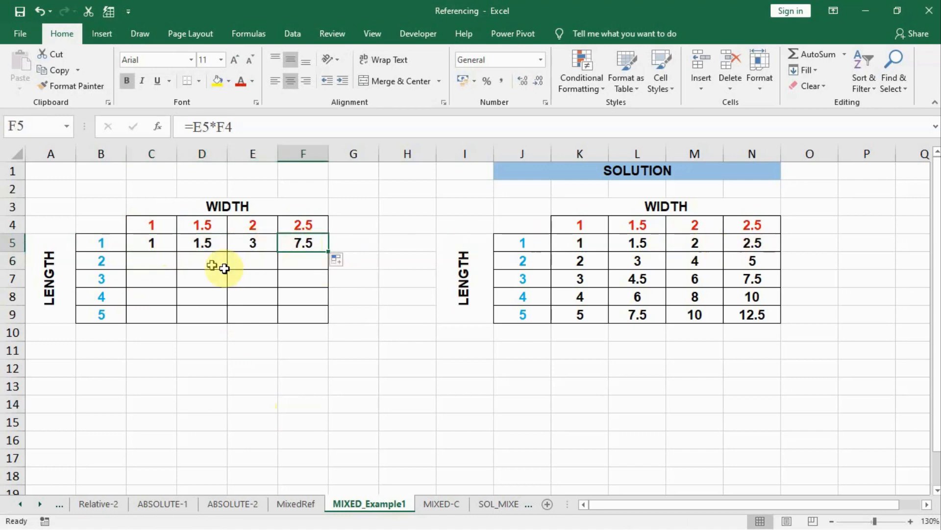
click(147, 242)
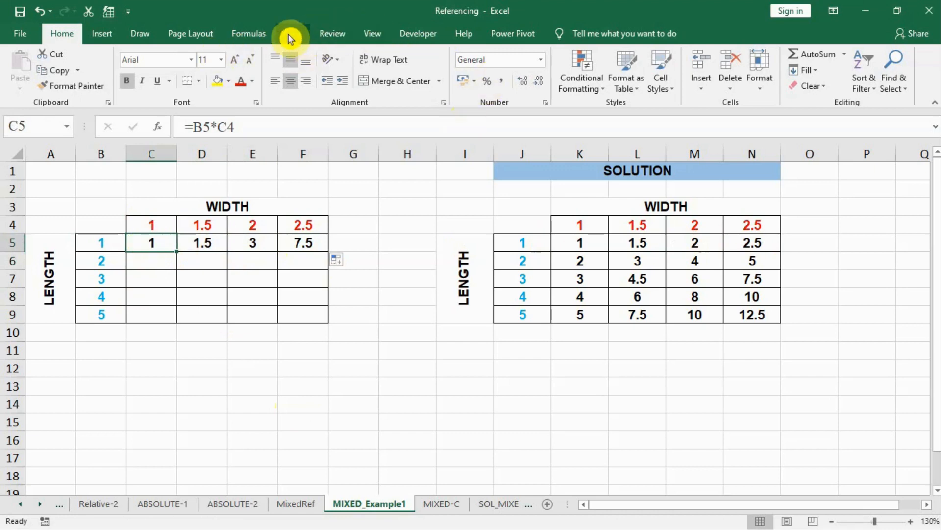
Step: Display the sheet's formulas instead of values and examine the cell references in C5 through F5
click(256, 33)
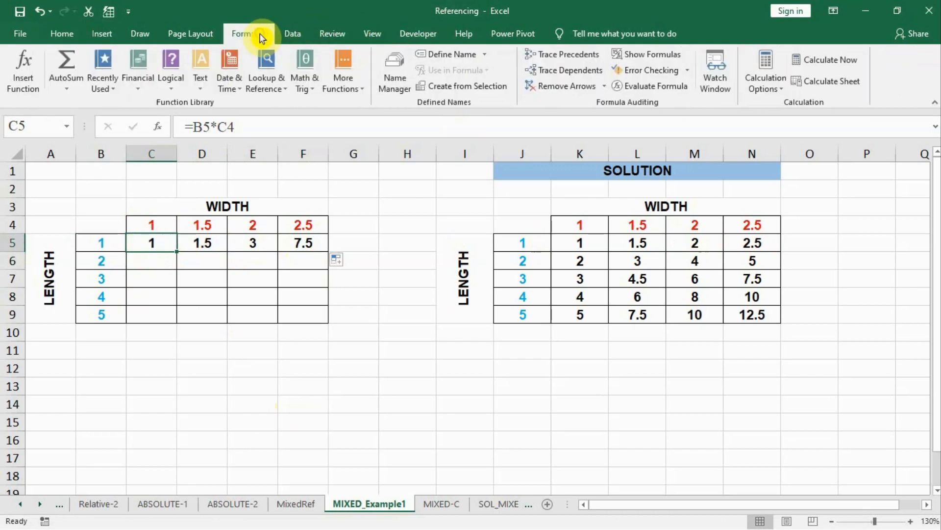
click(645, 55)
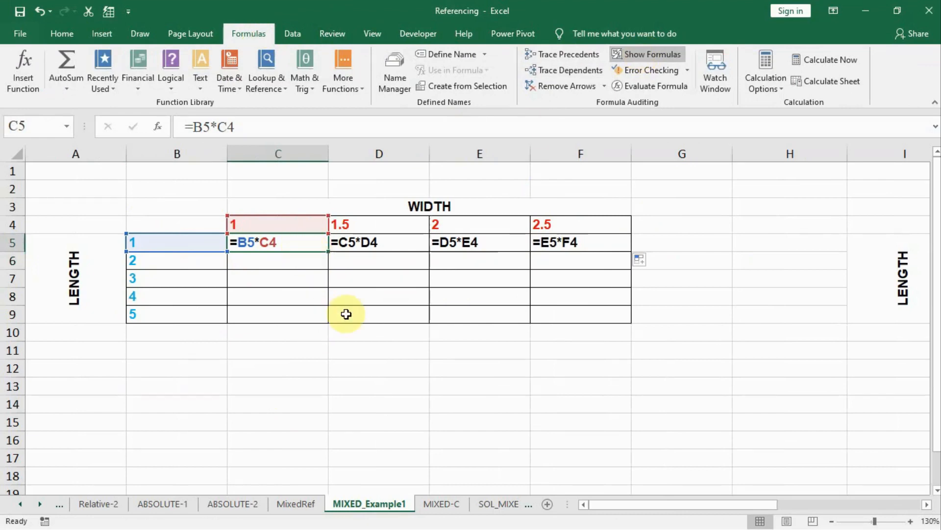
key(Right)
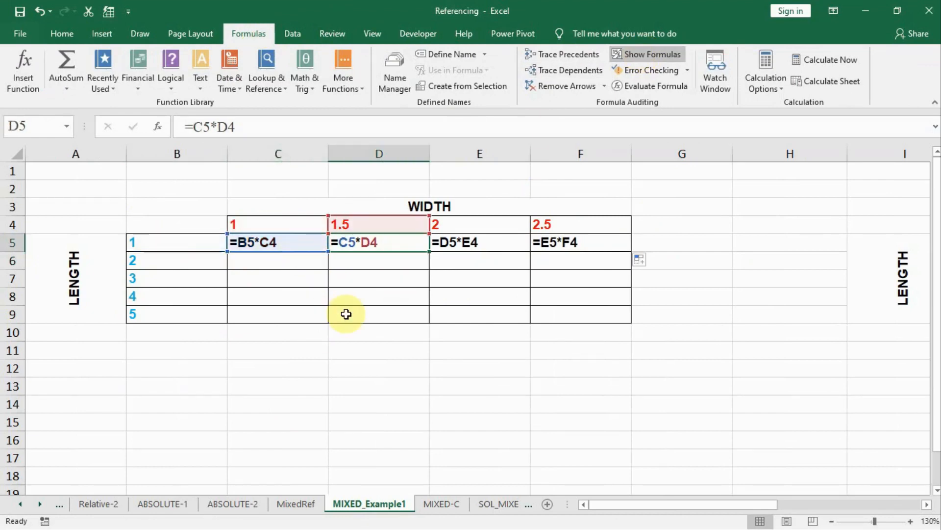
key(Right)
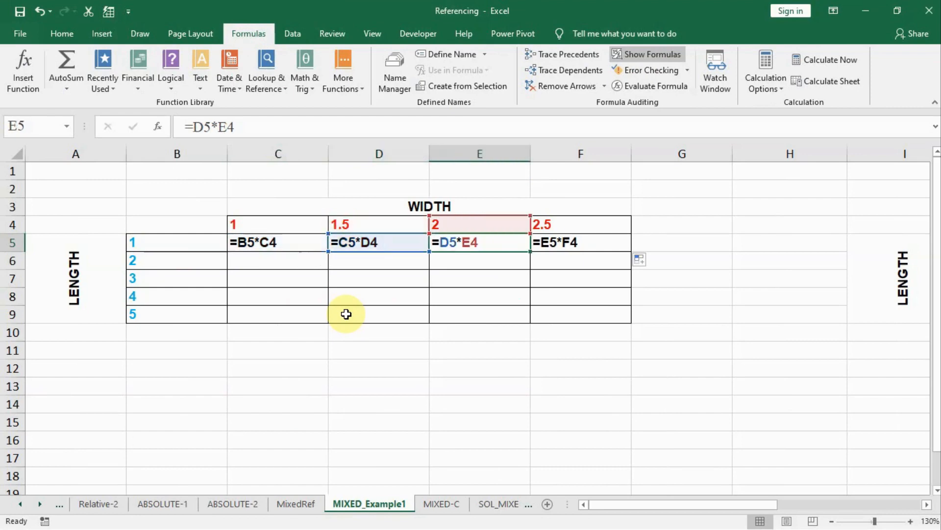
key(Right)
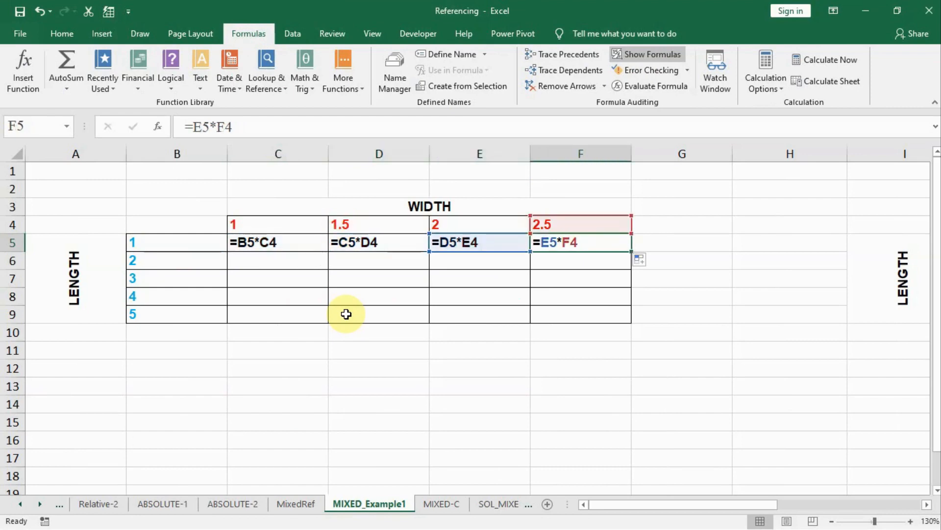
key(Left)
key(Left)
key(Left)
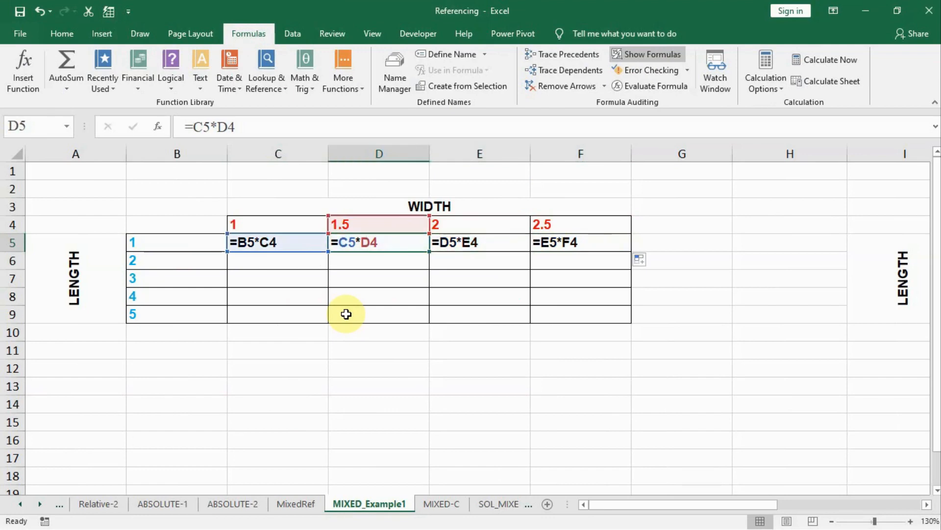
key(Right)
key(Left)
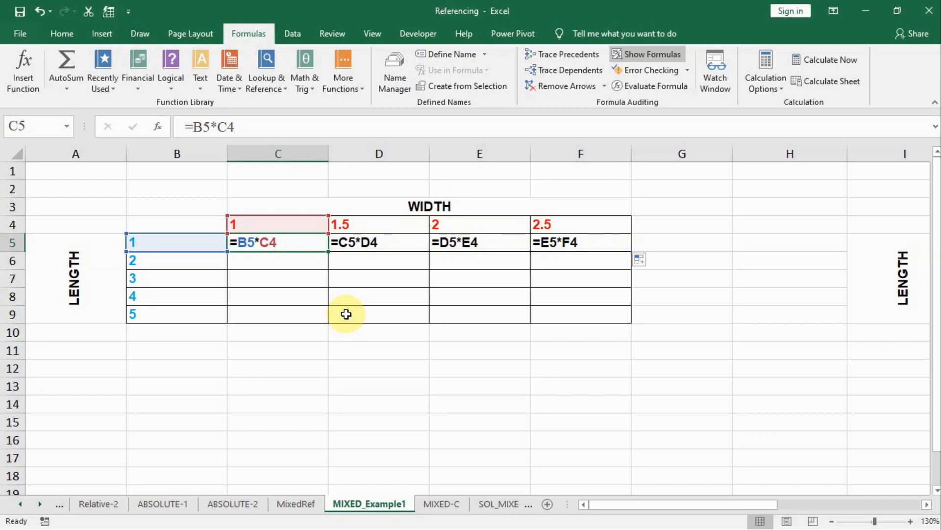
key(Right)
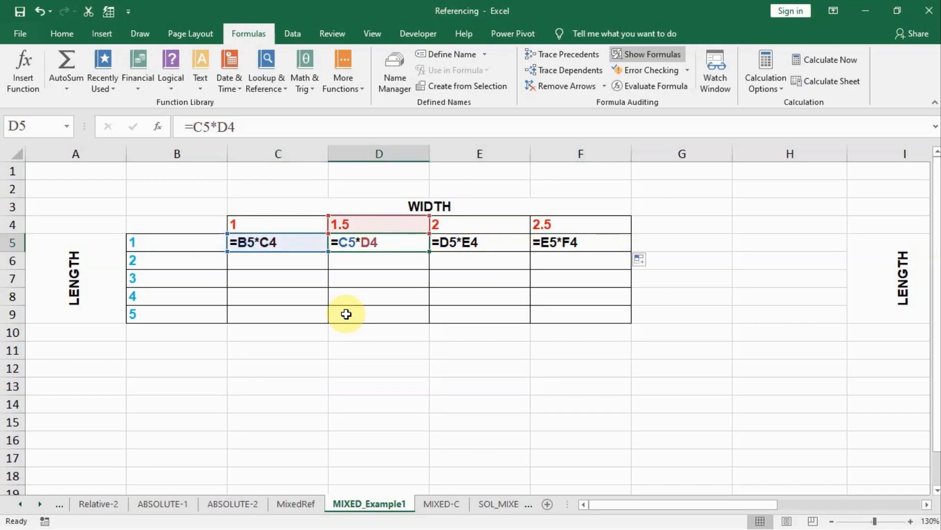
key(Right)
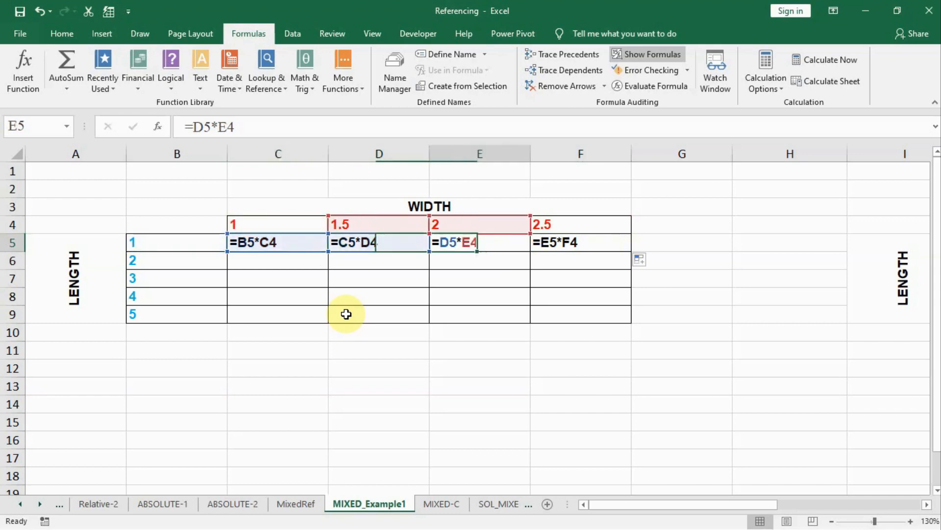
key(Right)
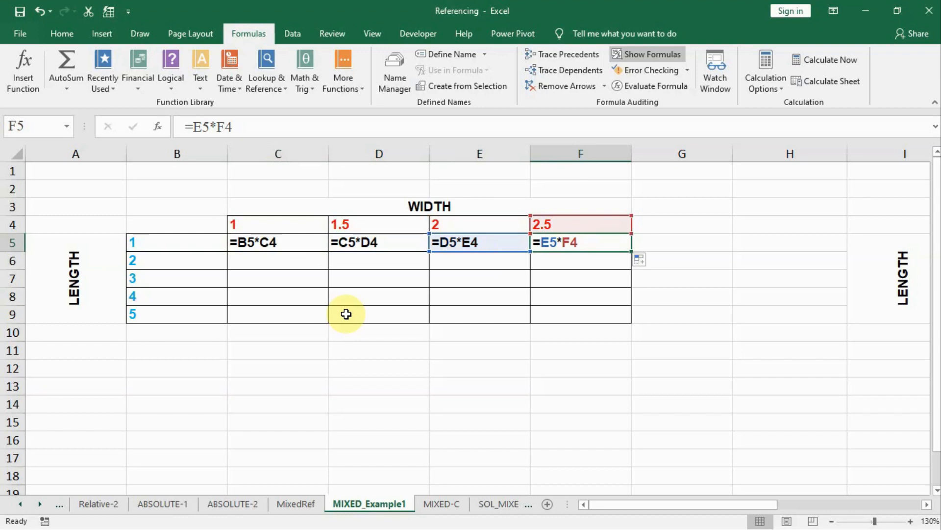
Step: Compare columns C to F, the width headers in row 4 and length cell B5 with the references used in C5 and D5
drag(280, 153, 584, 153)
click(284, 225)
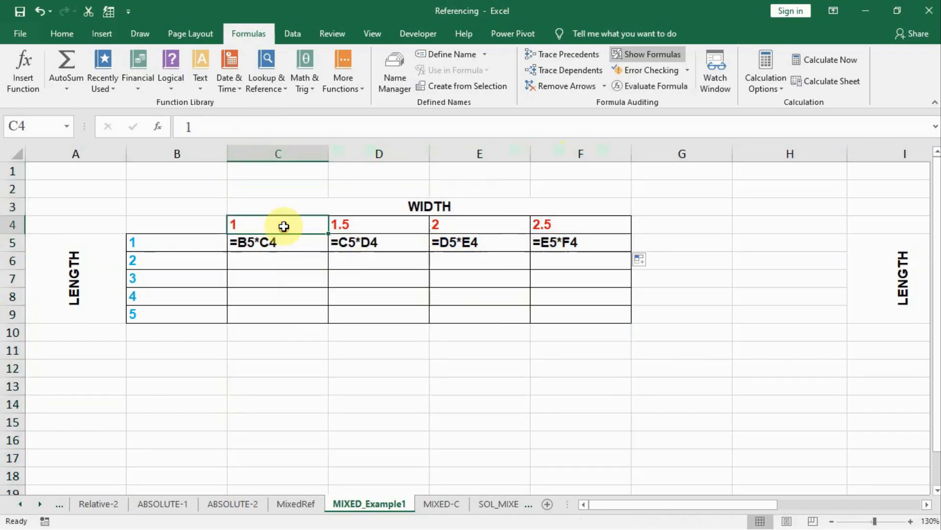
drag(318, 226, 595, 227)
click(256, 240)
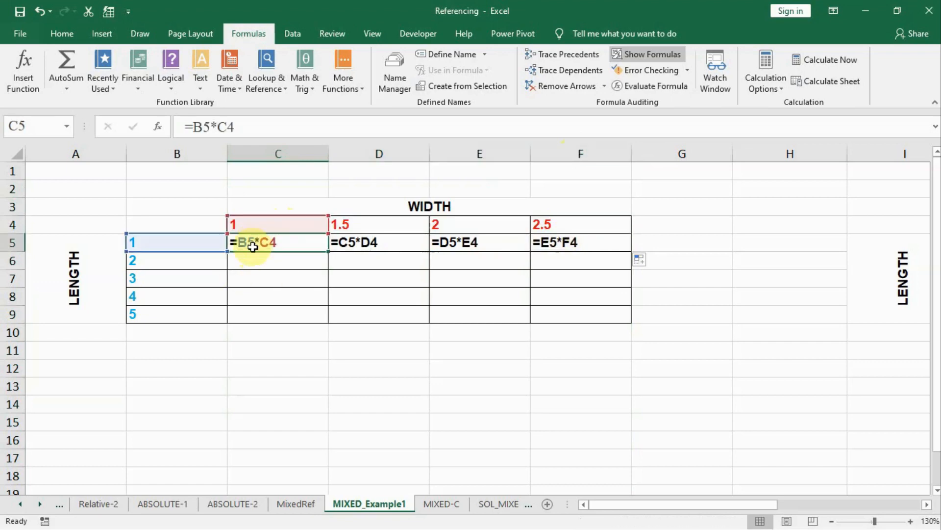
key(Right)
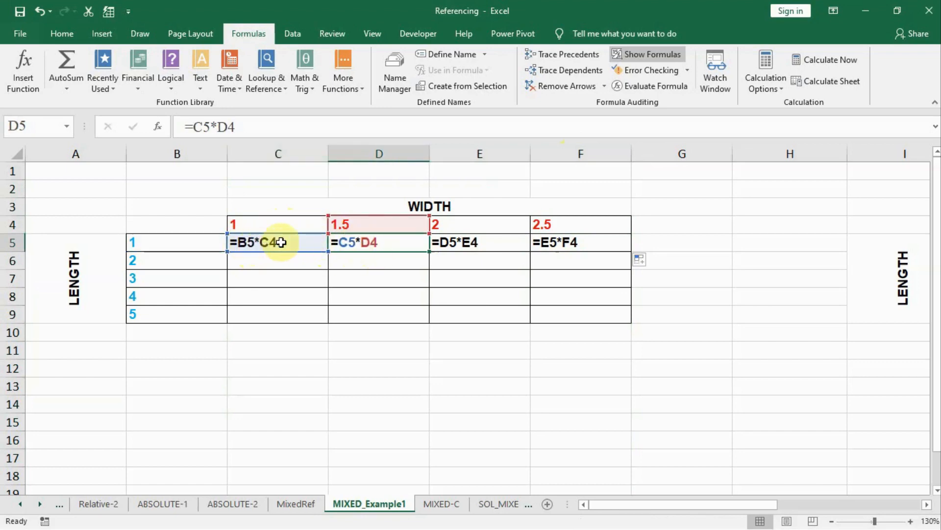
click(265, 152)
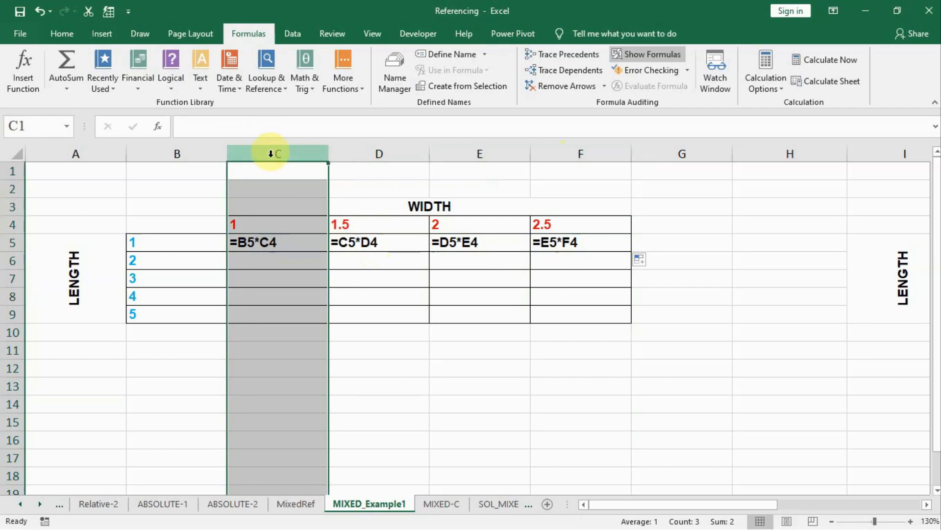
click(356, 243)
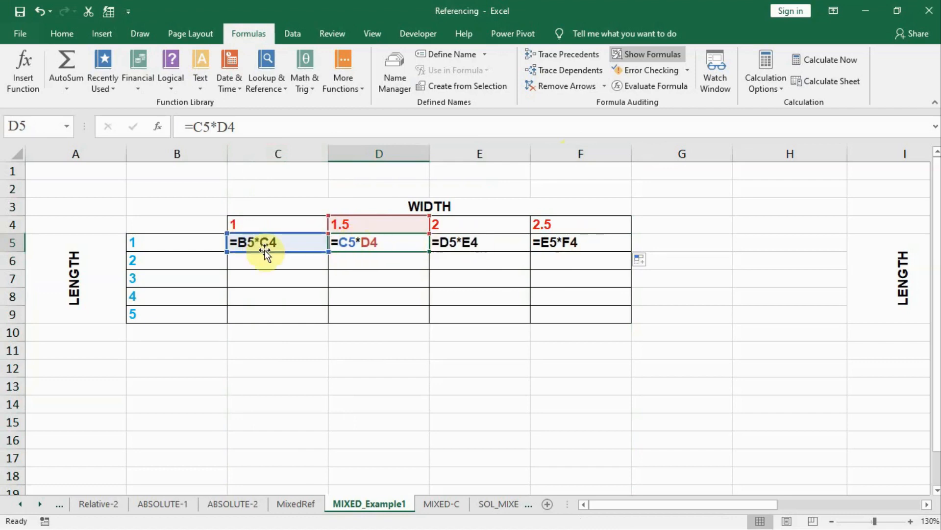
click(170, 245)
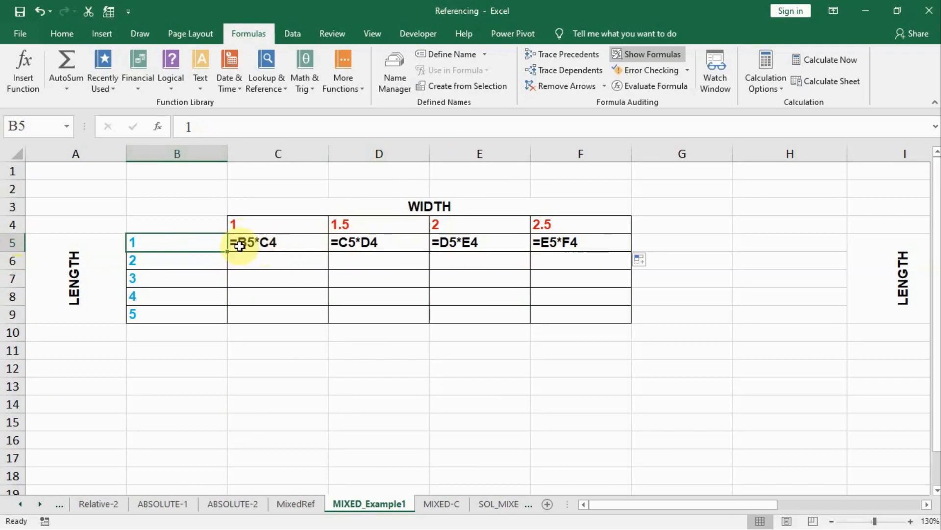
Step: Lock column B in the C5 formula as =$B5*C4 and copy it across to F5
double_click(240, 245)
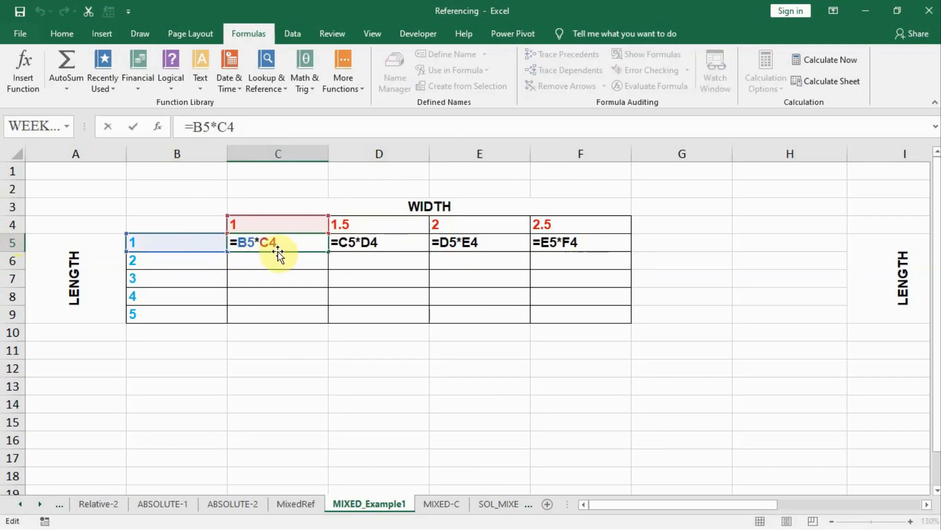
text($)
key(Return)
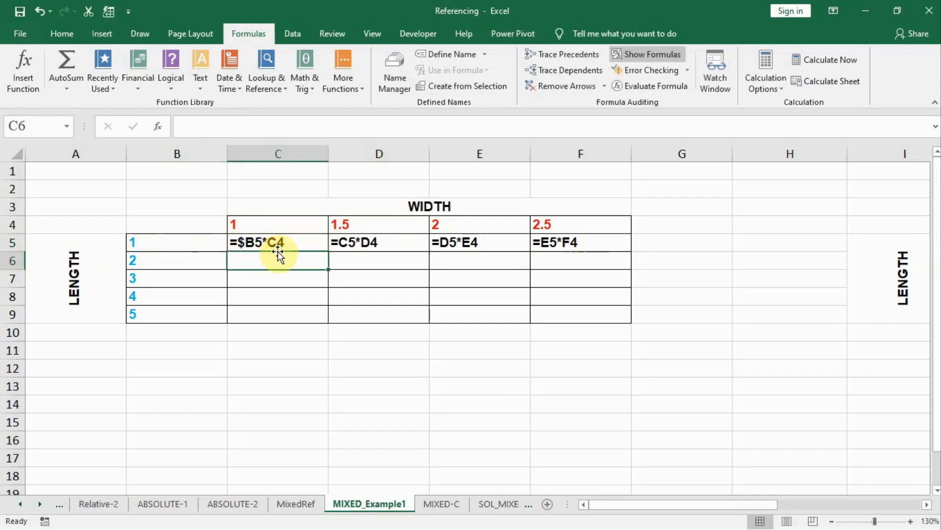
click(281, 243)
drag(331, 252, 587, 256)
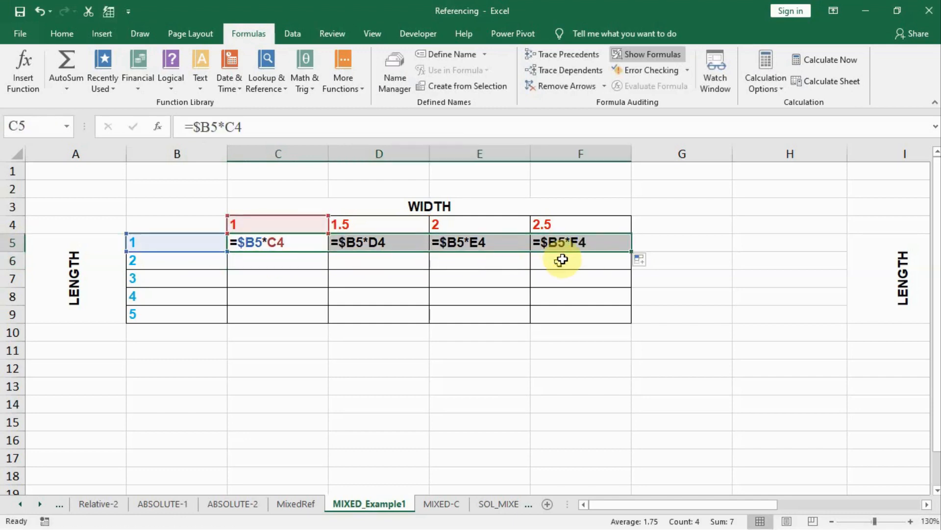
Step: Fill the C5:F5 formulas down through row 9 with values displayed, and check the products in rows 6 and 7
click(646, 55)
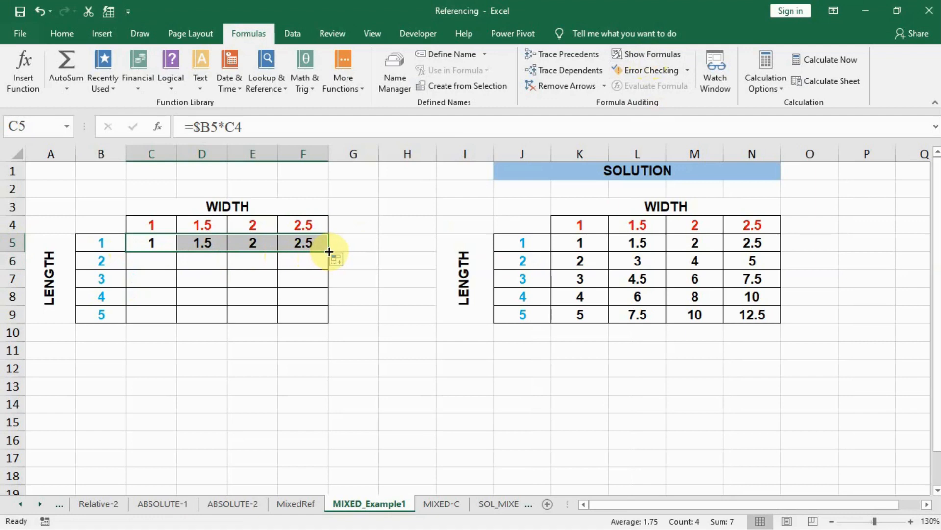
drag(329, 251, 322, 321)
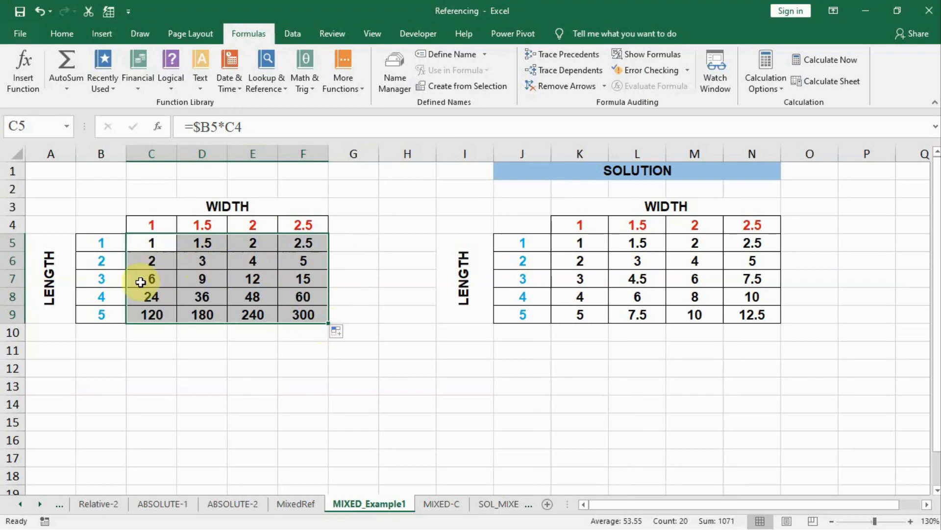
drag(140, 282, 294, 284)
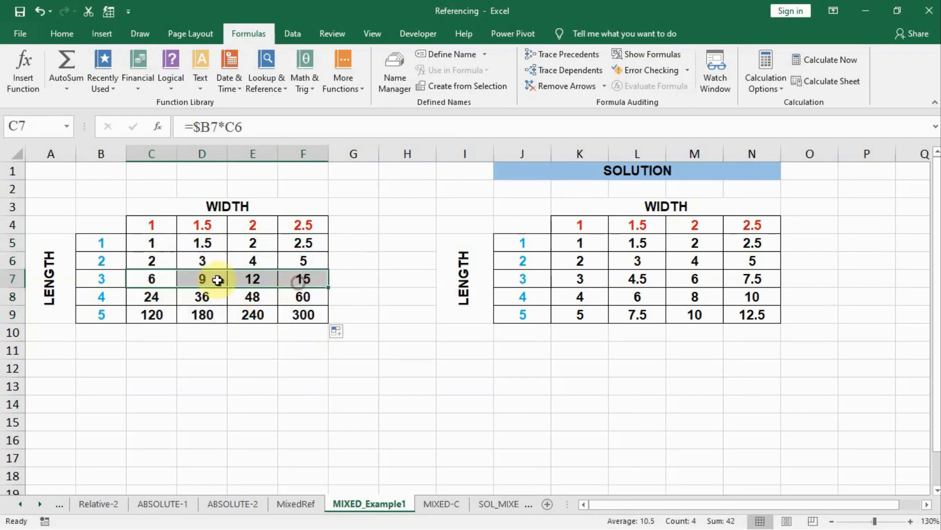
drag(146, 260, 293, 262)
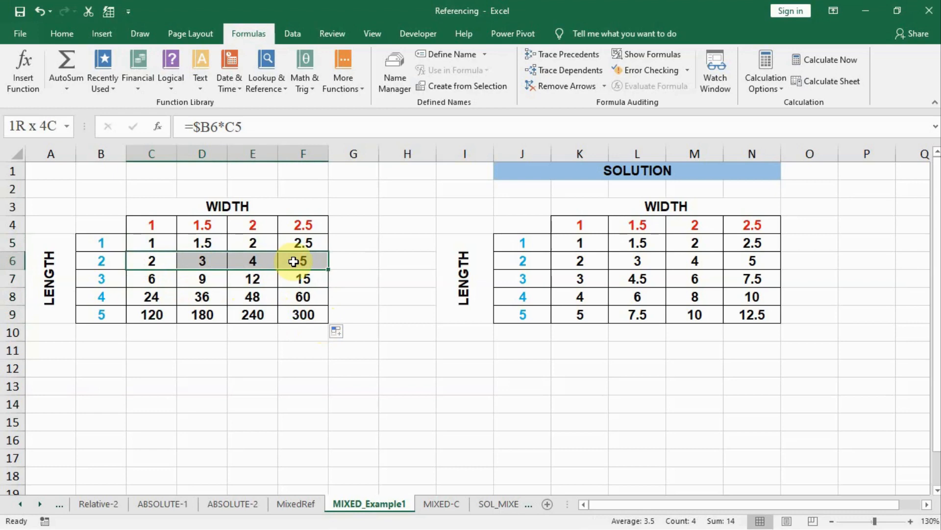
drag(293, 262, 293, 261)
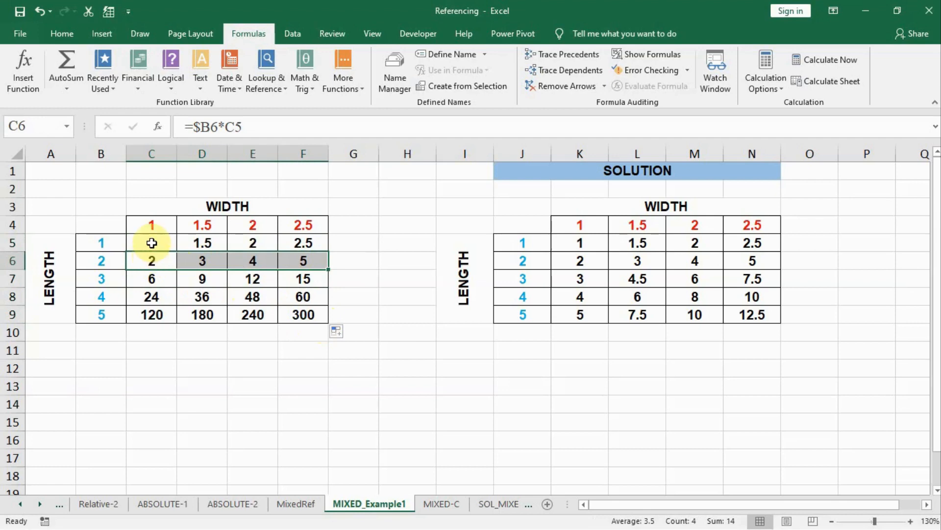
Step: Display the formulas again and examine which cells the C6 formula references
click(643, 54)
click(329, 345)
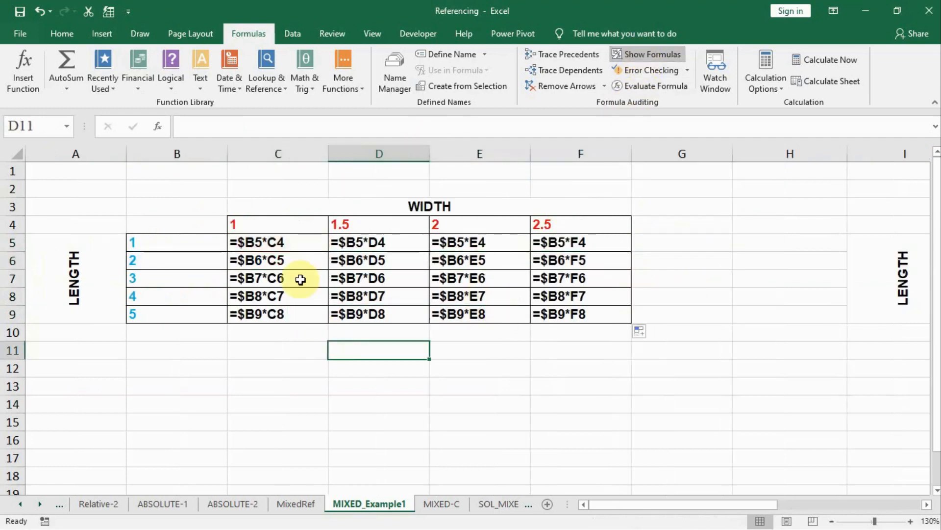
click(294, 260)
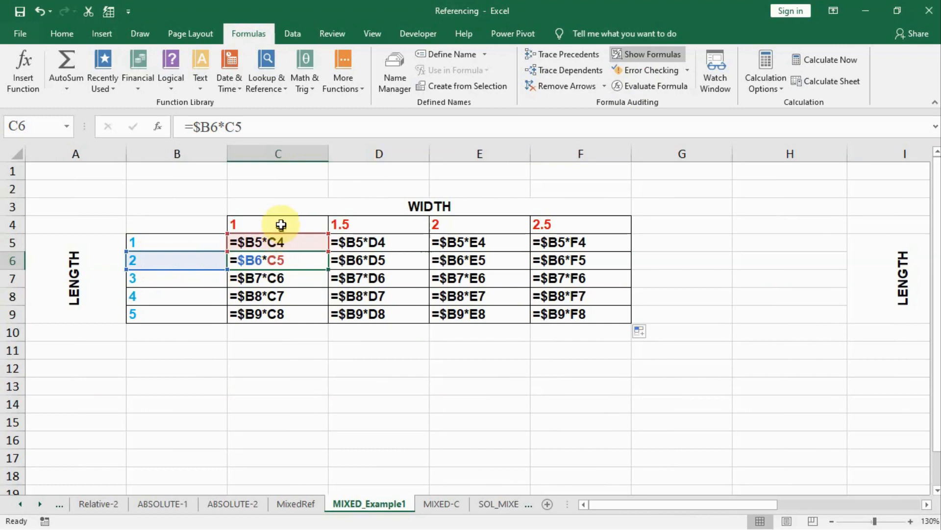
Step: Refill the C5 formula down to C9 and examine how the references in column C relate to width header C4
click(300, 242)
drag(328, 254, 319, 320)
click(295, 247)
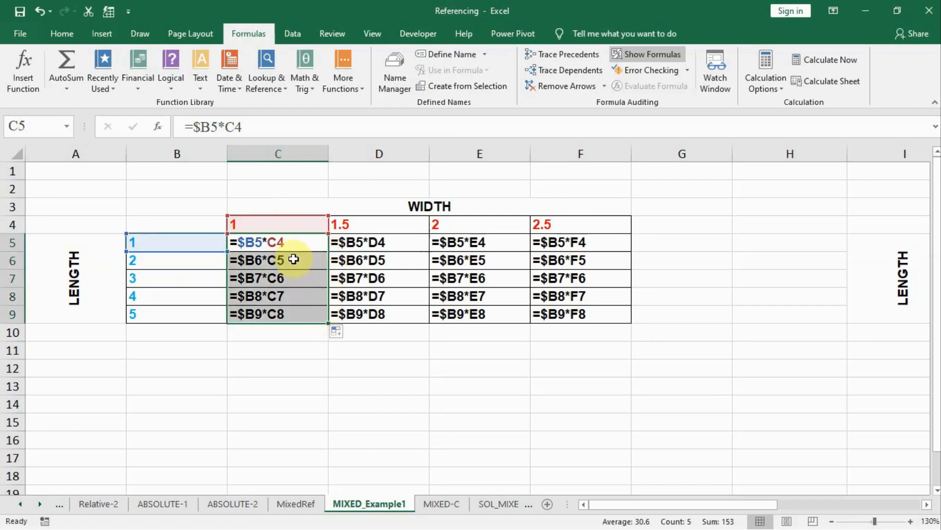
click(294, 260)
click(300, 272)
click(293, 295)
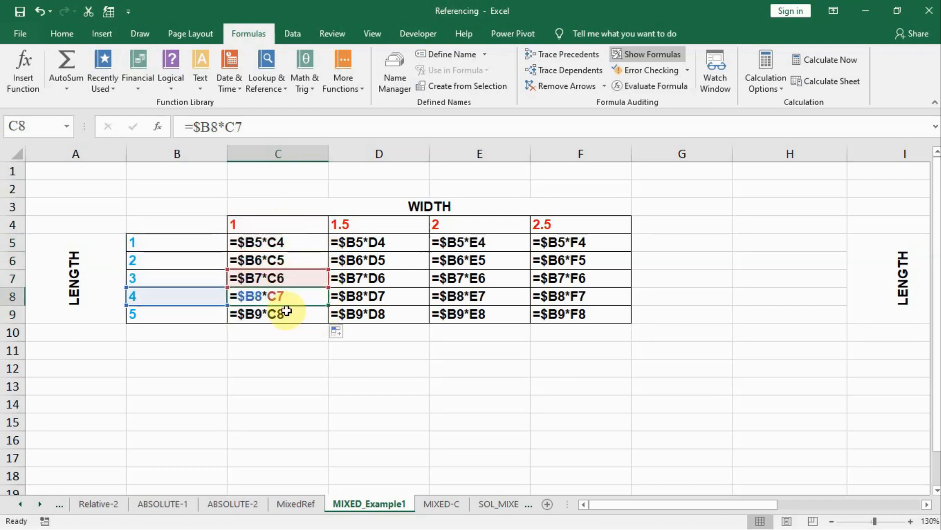
click(280, 246)
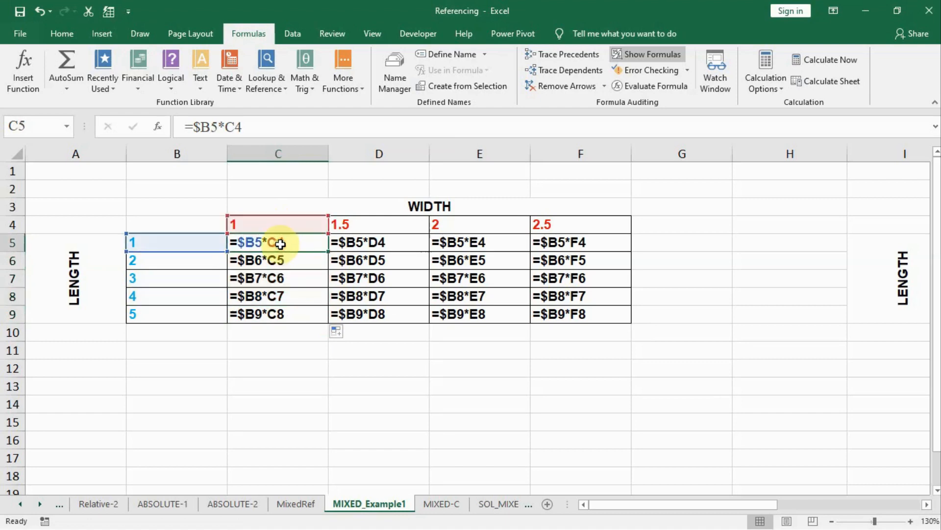
click(275, 153)
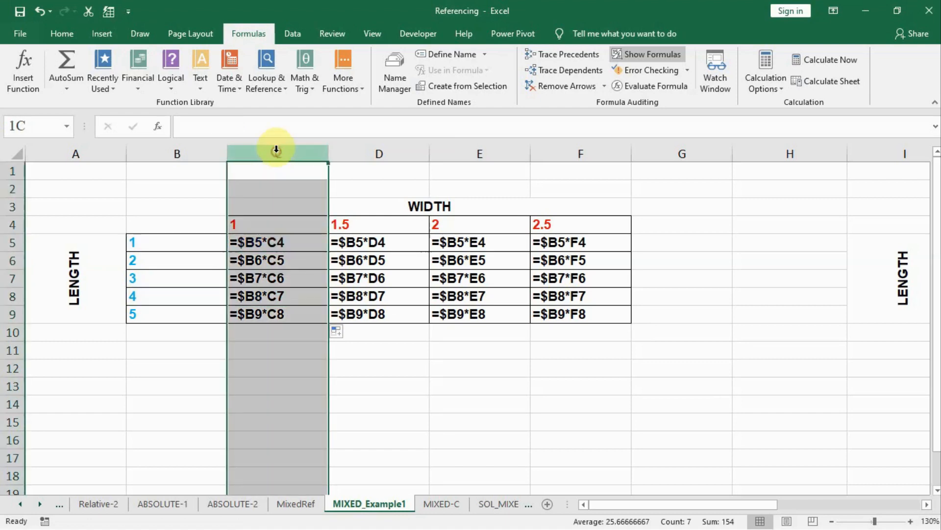
click(259, 224)
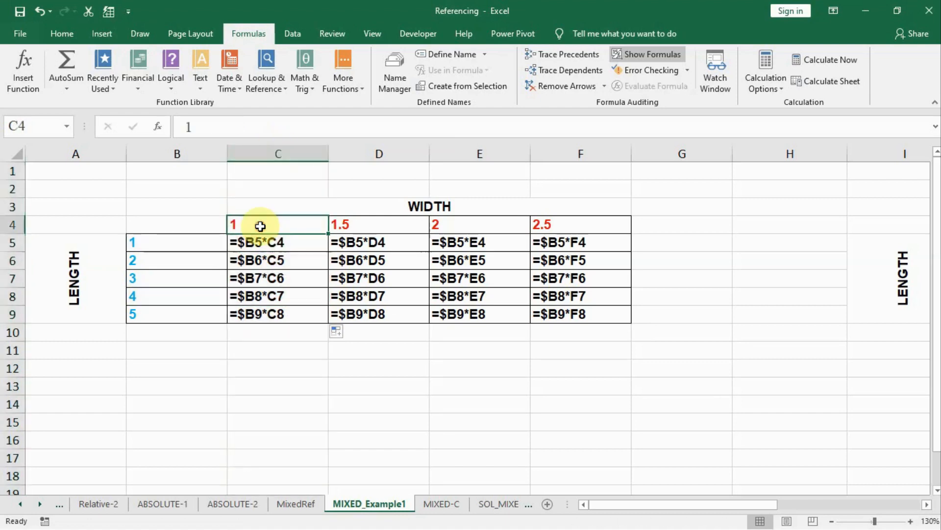
Step: Lock row 4 in the C5 formula as =$B5*C$4 and fill it down to C9
double_click(288, 242)
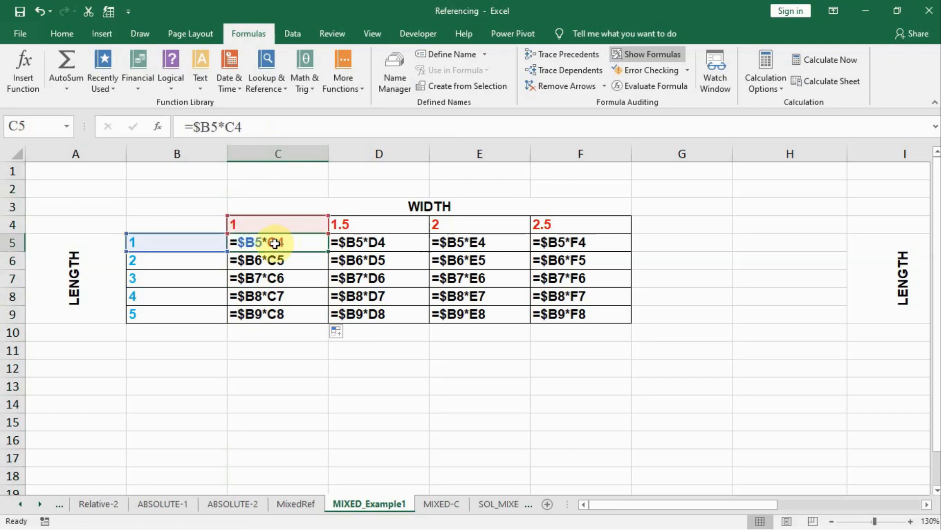
double_click(275, 243)
text($)
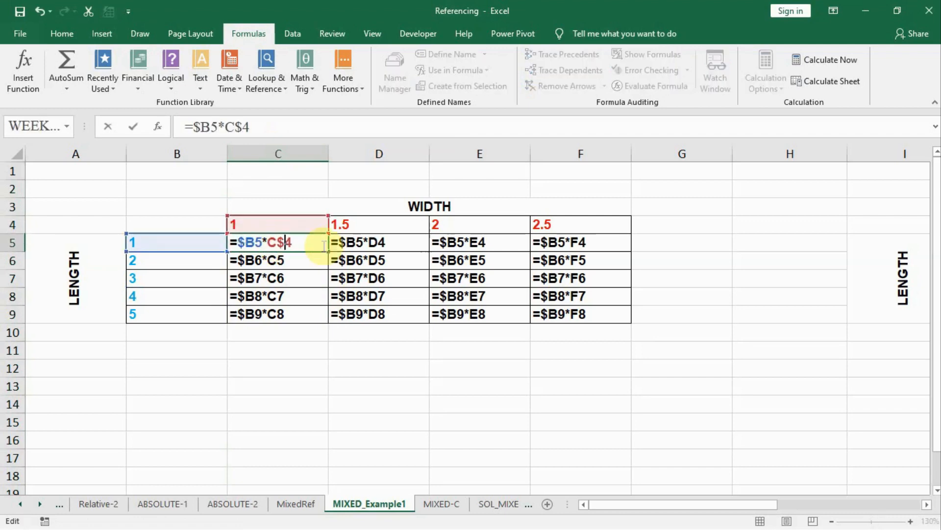
key(Return)
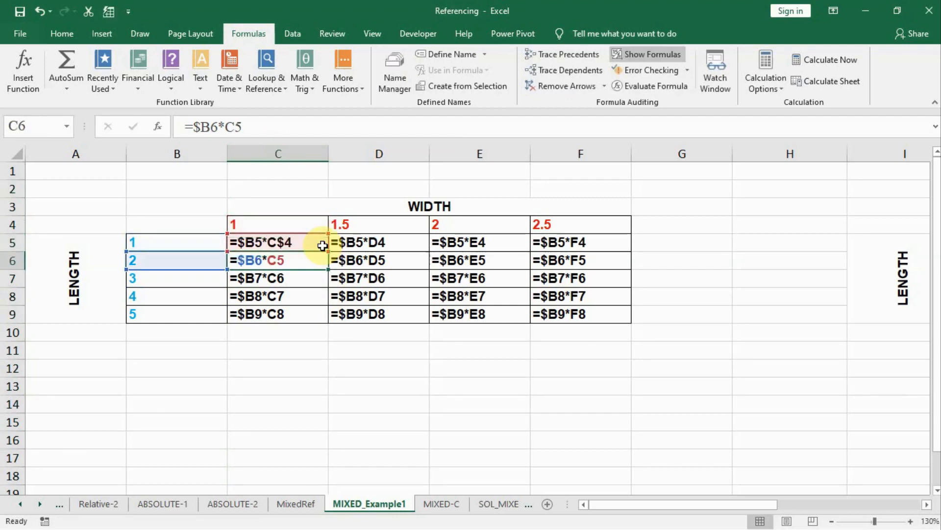
click(322, 246)
drag(328, 251, 329, 324)
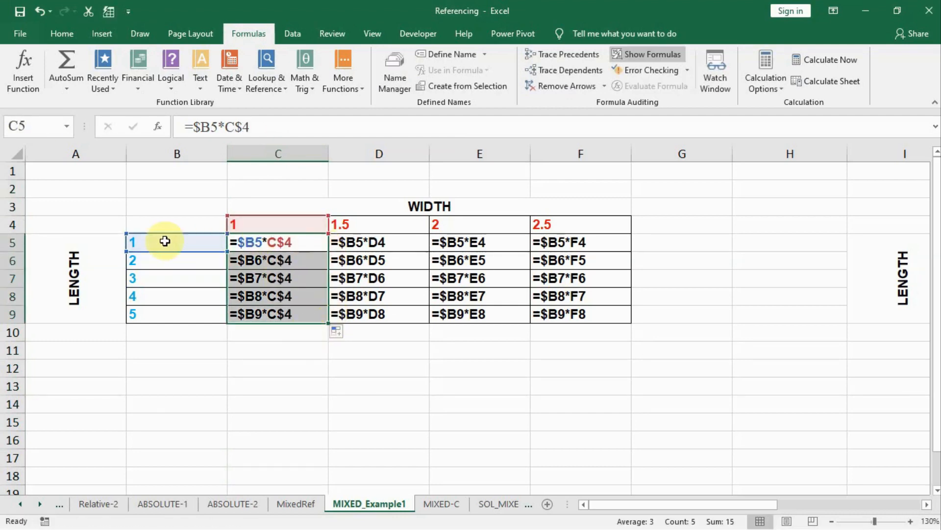
Step: Go through cells C5 to C9 and examine which length and width cells each formula references
click(313, 267)
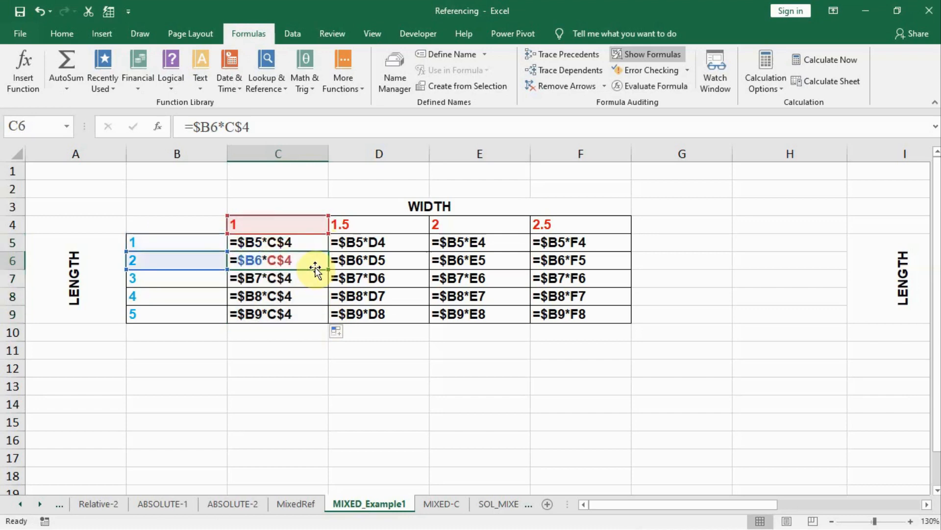
key(Down)
key(Down)
key(Down)
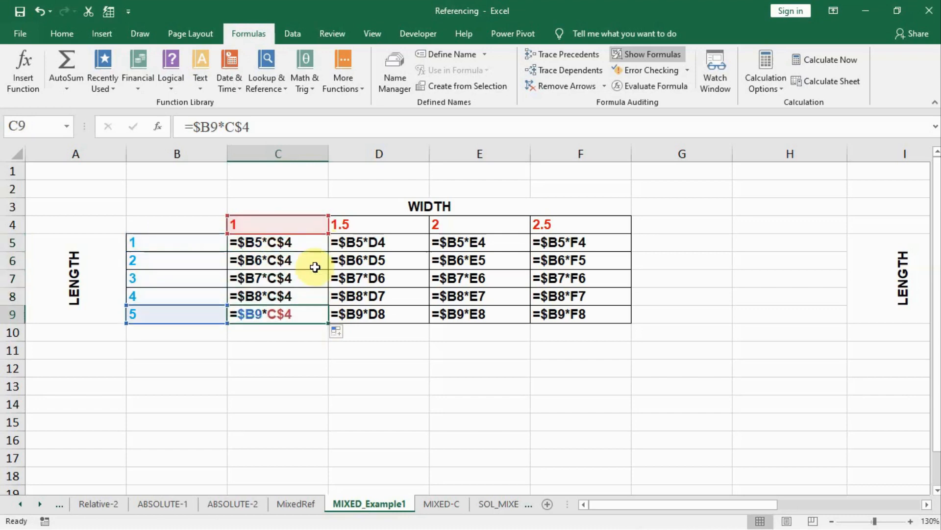
key(Up)
key(Up)
key(Up)
key(Up)
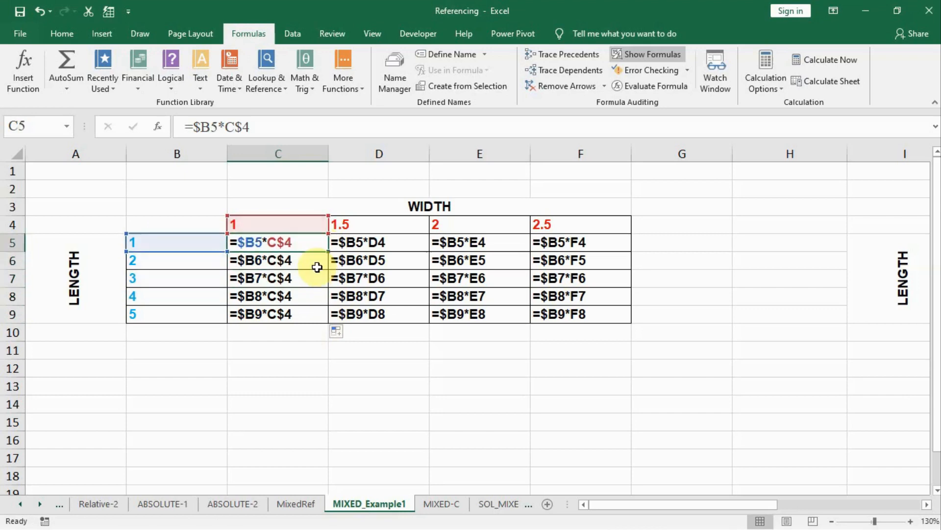
key(Down)
key(Down)
key(Down)
key(Down)
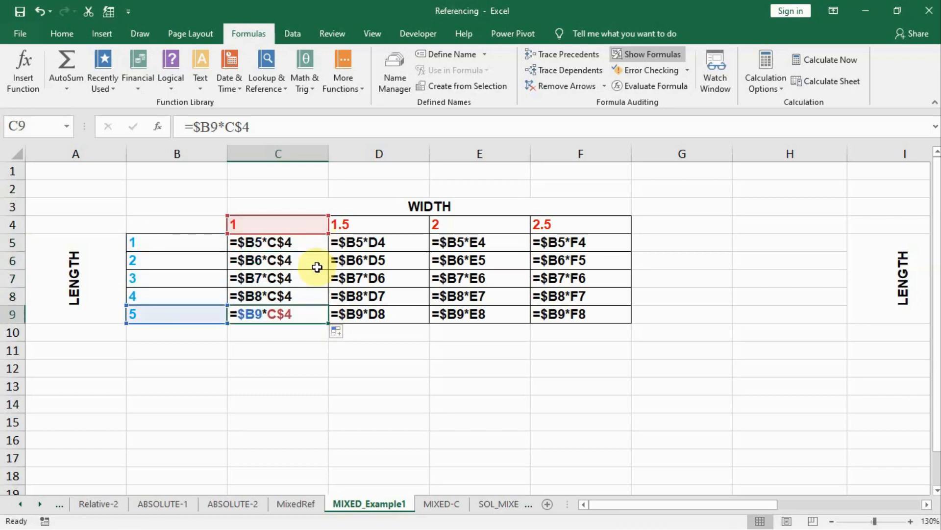
key(Up)
key(Up)
key(Up)
key(Up)
key(Down)
key(Down)
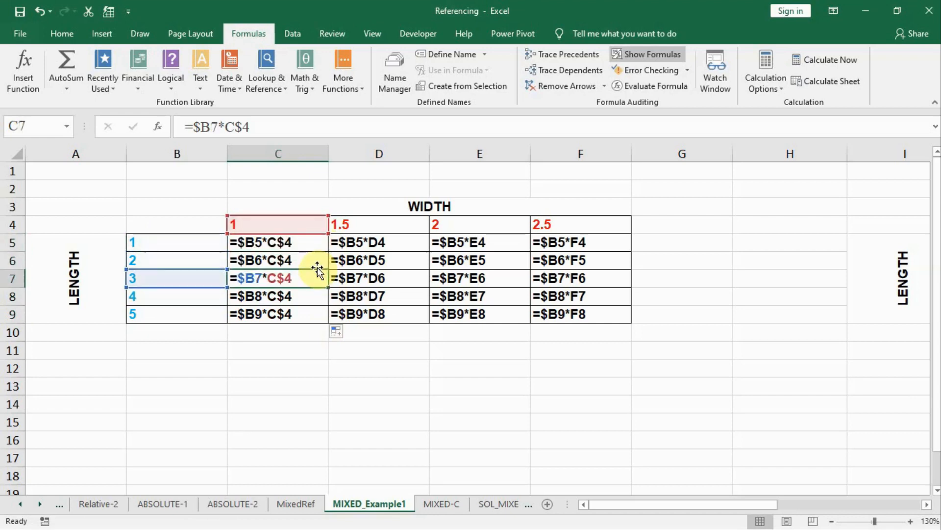
key(Down)
key(Down)
key(Down)
key(Up)
key(Up)
key(Up)
key(Up)
key(Up)
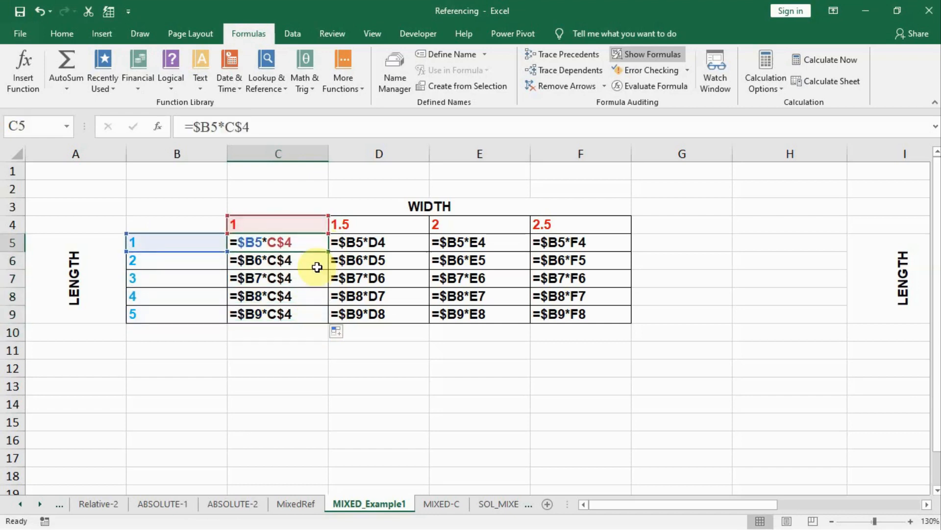
Step: Copy the C5:C9 formulas across to column F and display the results instead of the formulas
key(shift+Down)
key(shift+Down)
key(shift+Down)
key(shift+Down)
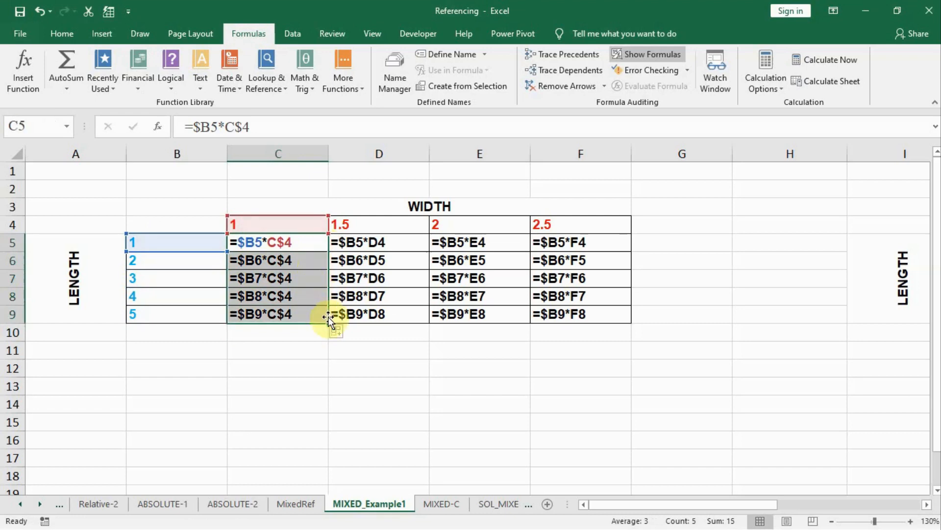
drag(328, 326, 606, 315)
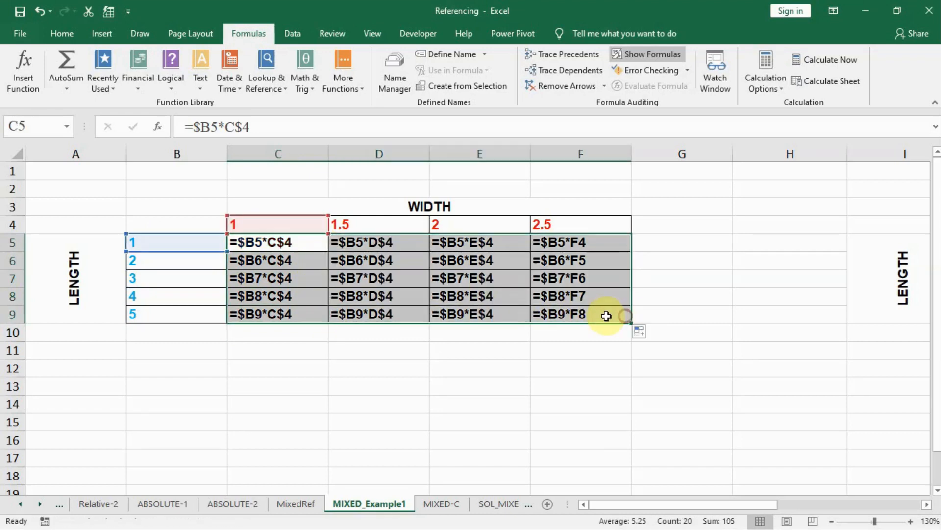
click(640, 55)
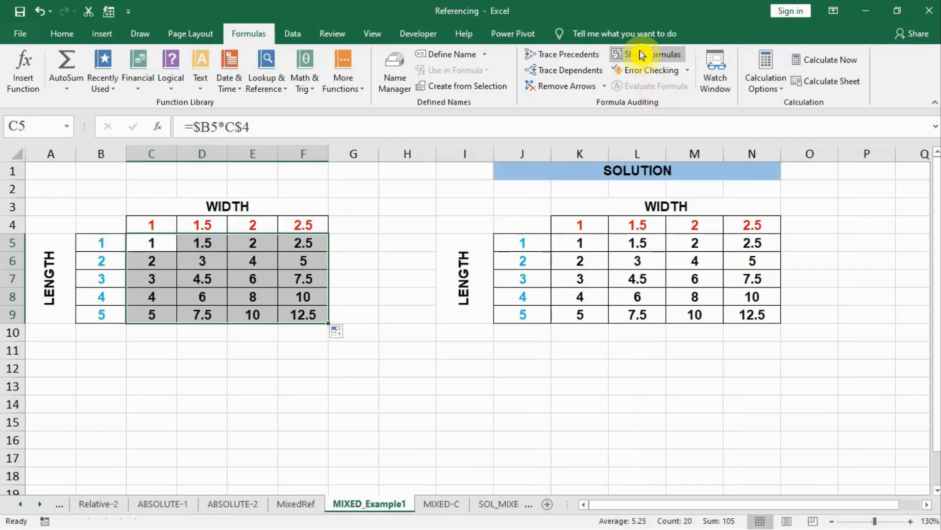